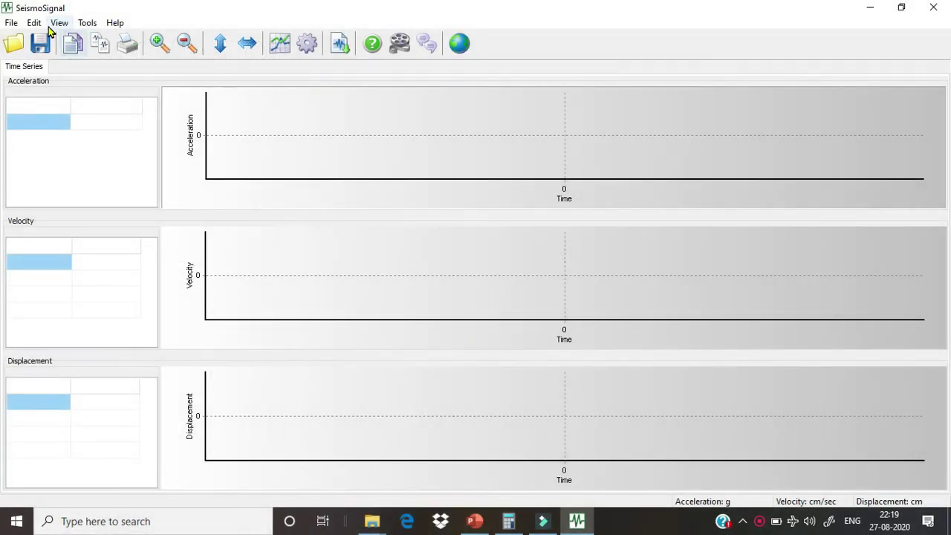
Step: Open ChiChi.dat and set the first data line to read to 6
left_click(13, 43)
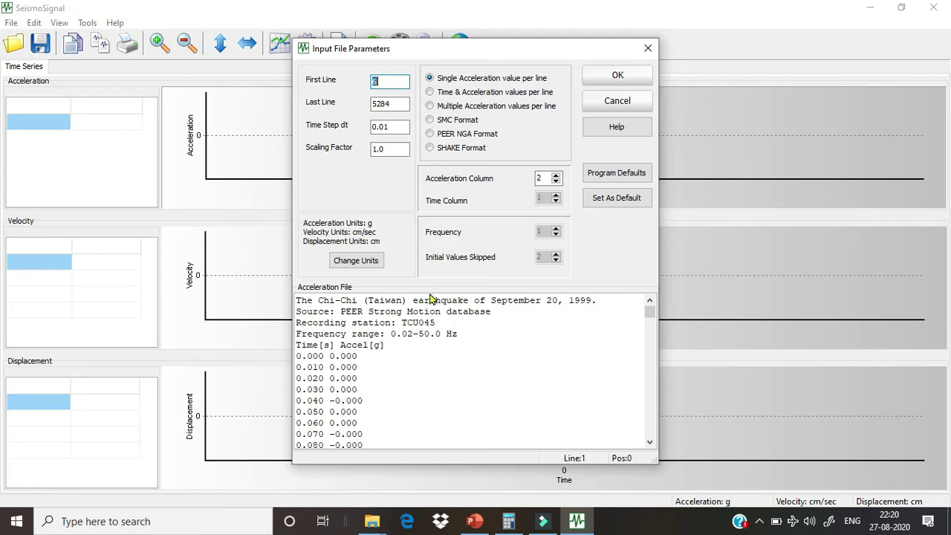
type("6")
left_click(397, 82)
Step: Check the file preview: data begins at line 6 and ends at line 5284
left_click(510, 379)
left_click_drag(649, 313, 639, 479)
left_click_drag(646, 315, 648, 444)
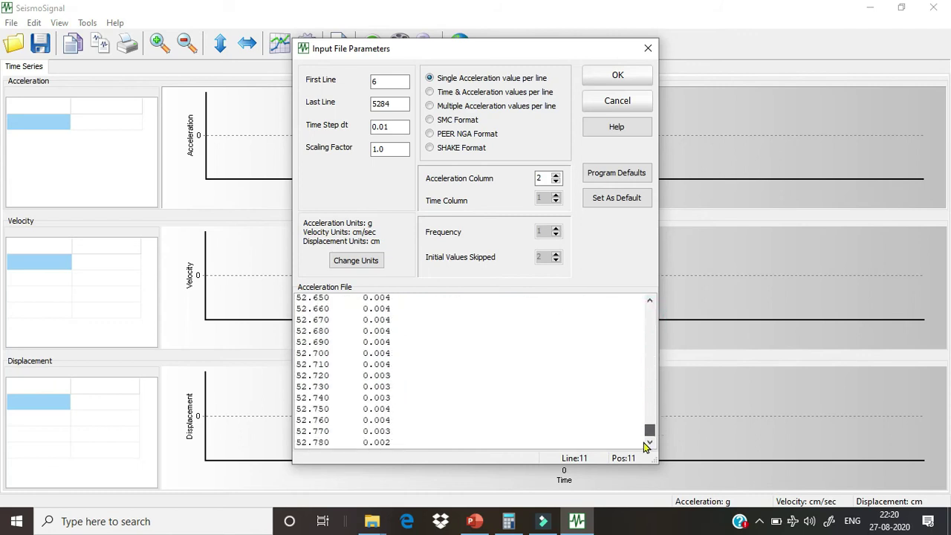
left_click(444, 434)
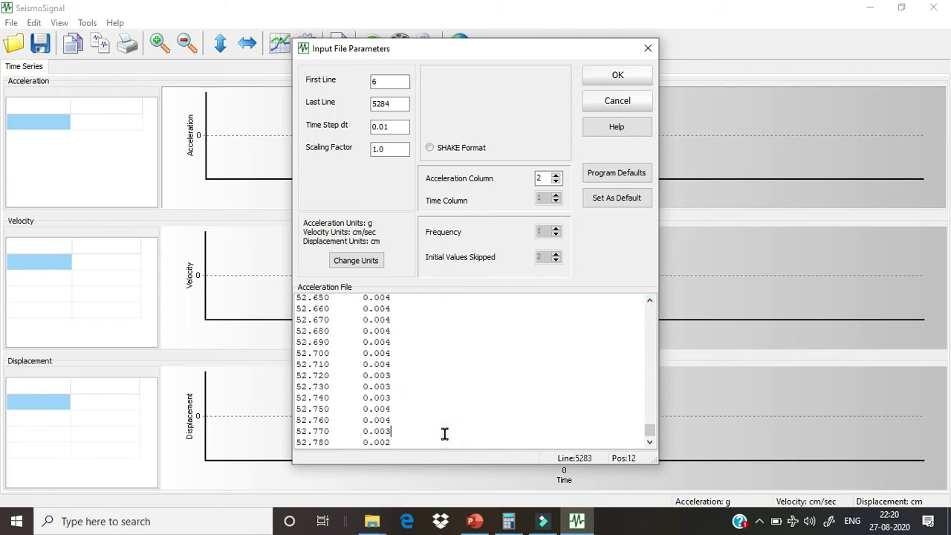
key("Down")
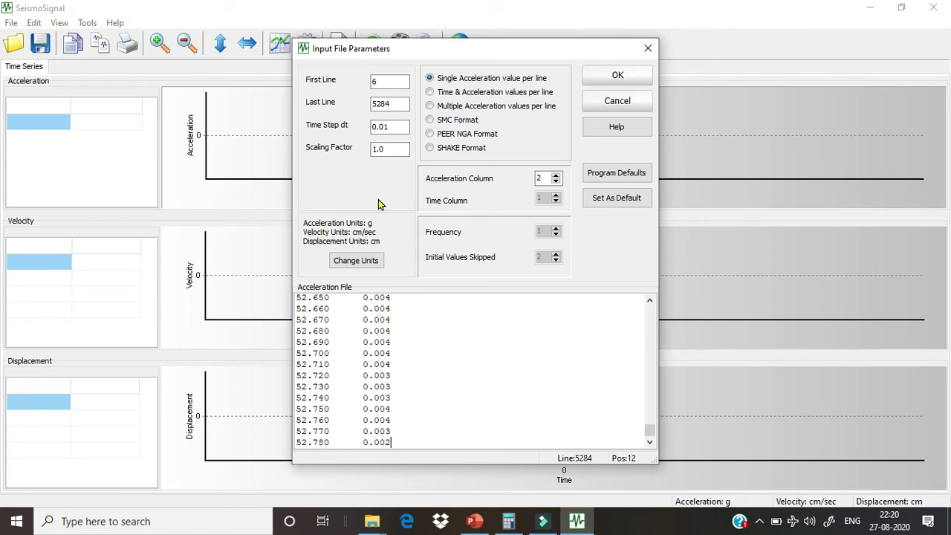
left_click_drag(650, 429, 638, 288)
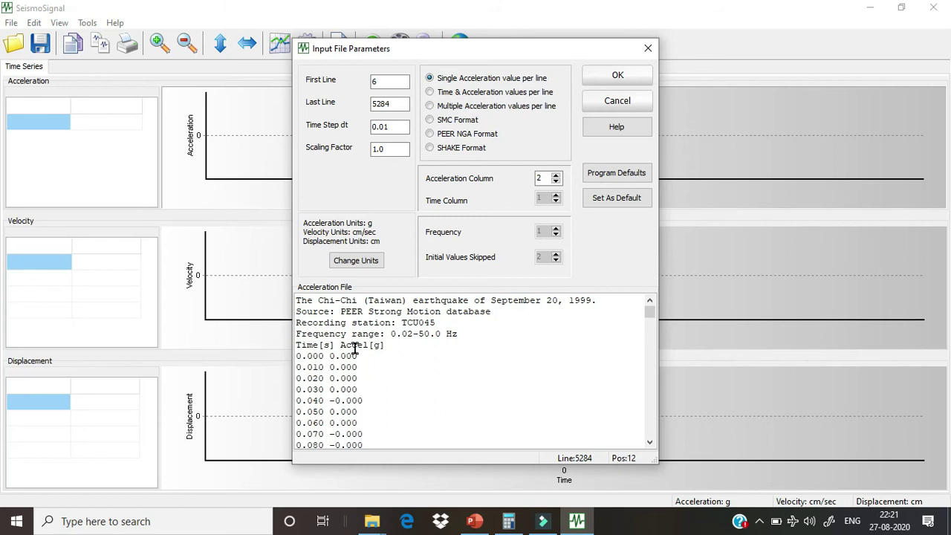
Step: Read the file as time and acceleration values per line and load the record
left_click(473, 97)
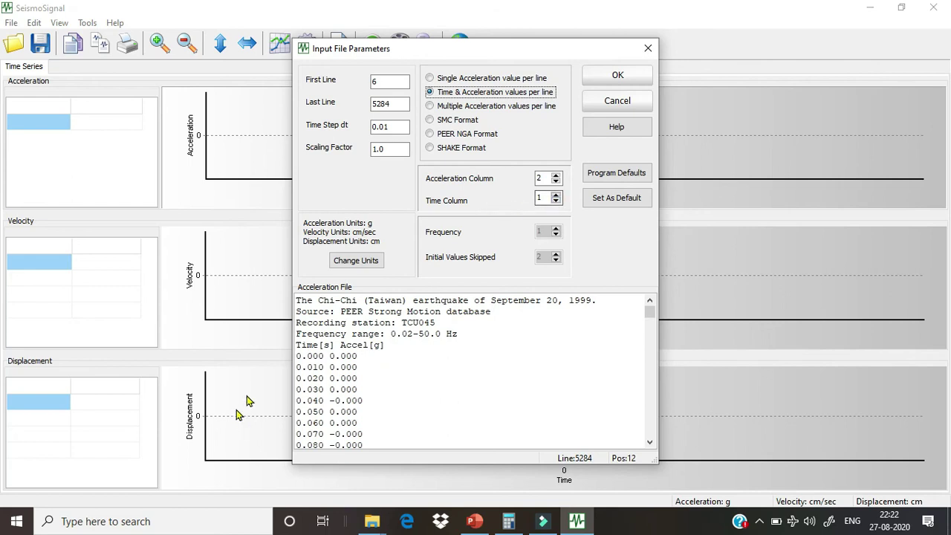
left_click(617, 77)
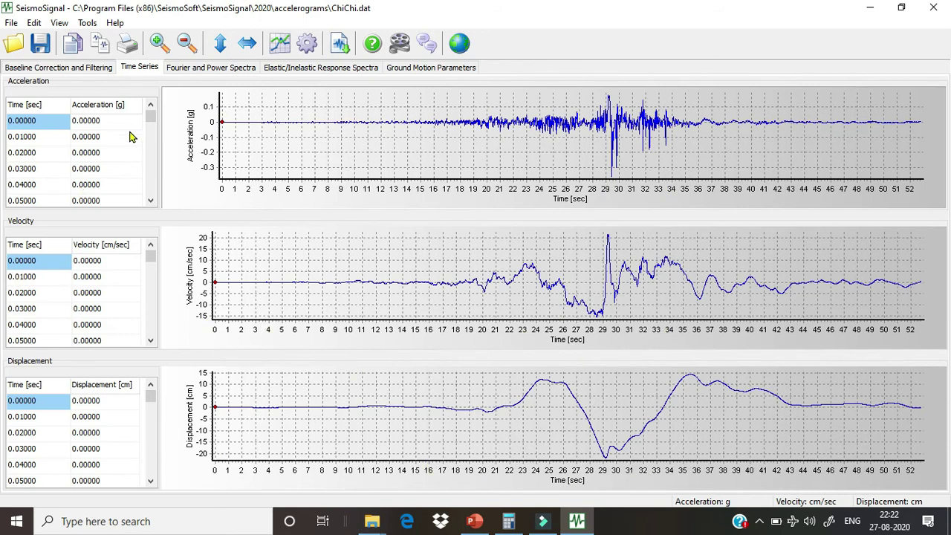
Step: View the ground motion parameters, noting the 0.361 g maximum acceleration, then bring up Calculator
left_click(463, 68)
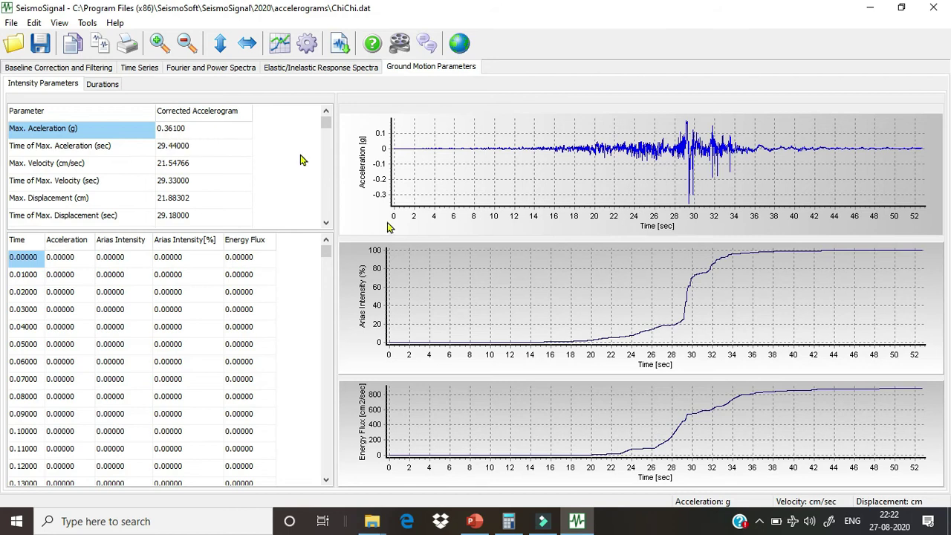
left_click(520, 524)
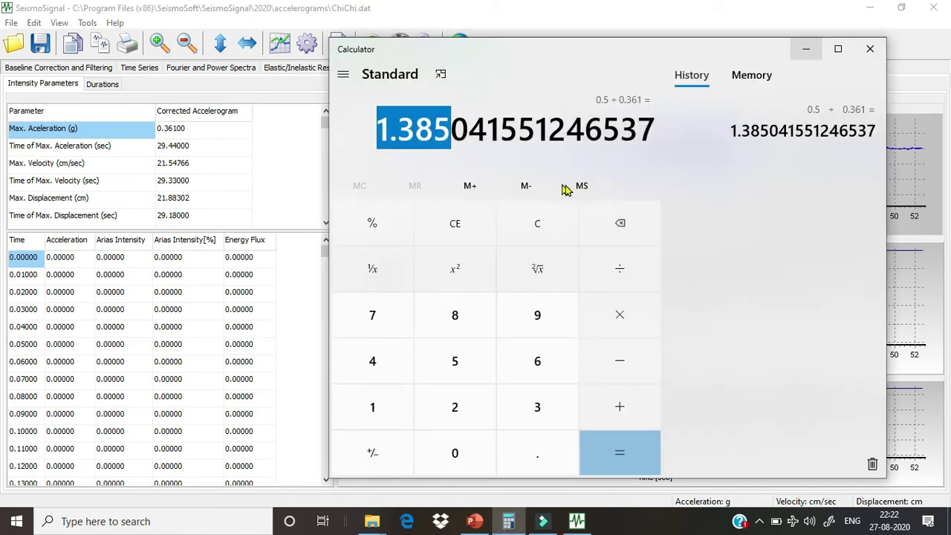
Step: Clear Calculator and compute 0.5 ÷ 0.361 = 1.385041551246537
left_click(464, 226)
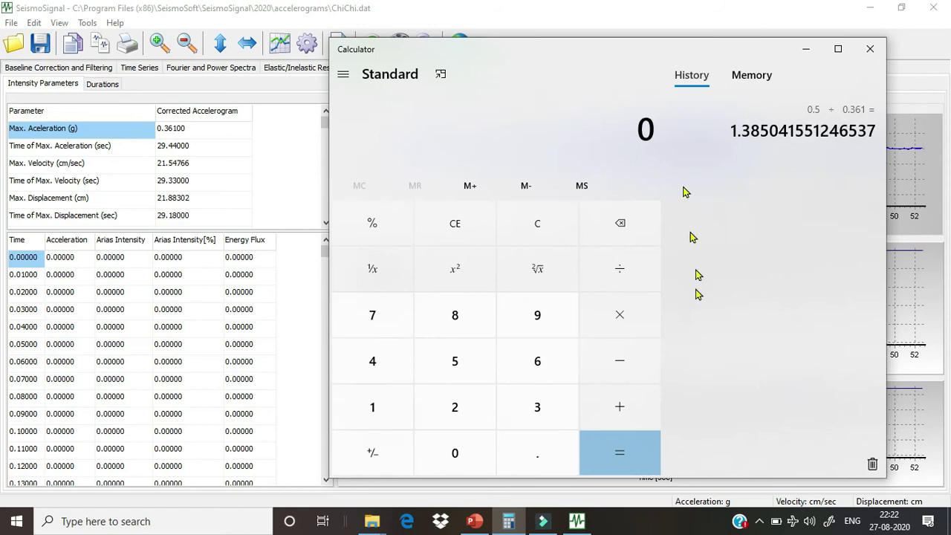
left_click(558, 457)
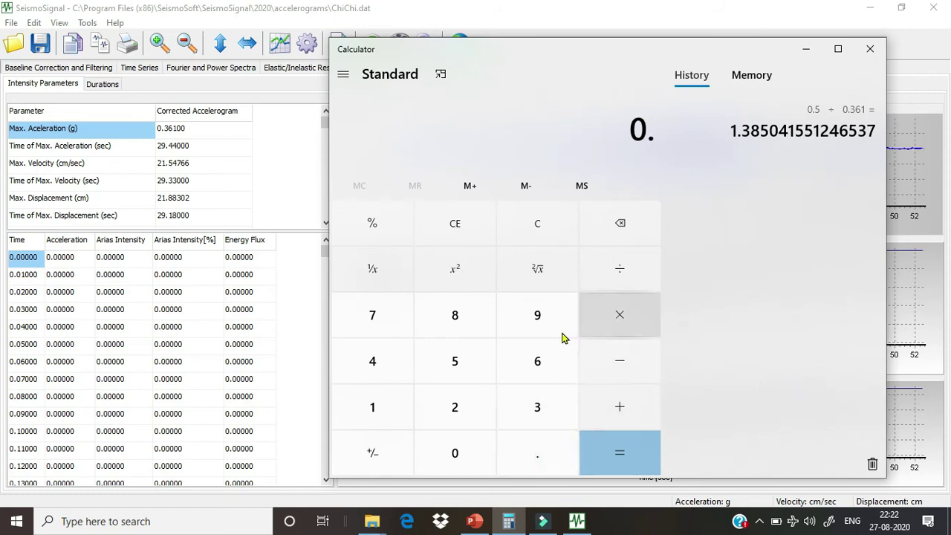
left_click(455, 358)
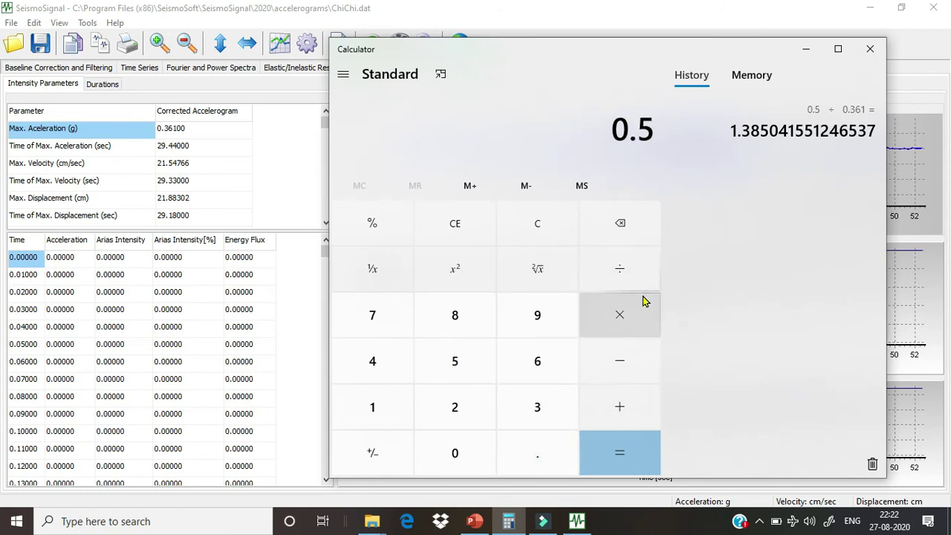
left_click(622, 272)
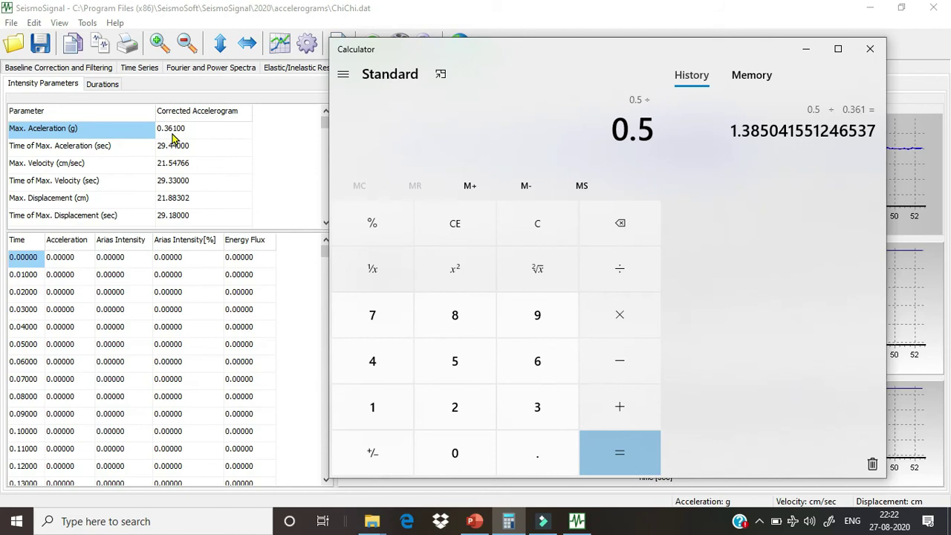
left_click(455, 452)
left_click(538, 452)
left_click(543, 409)
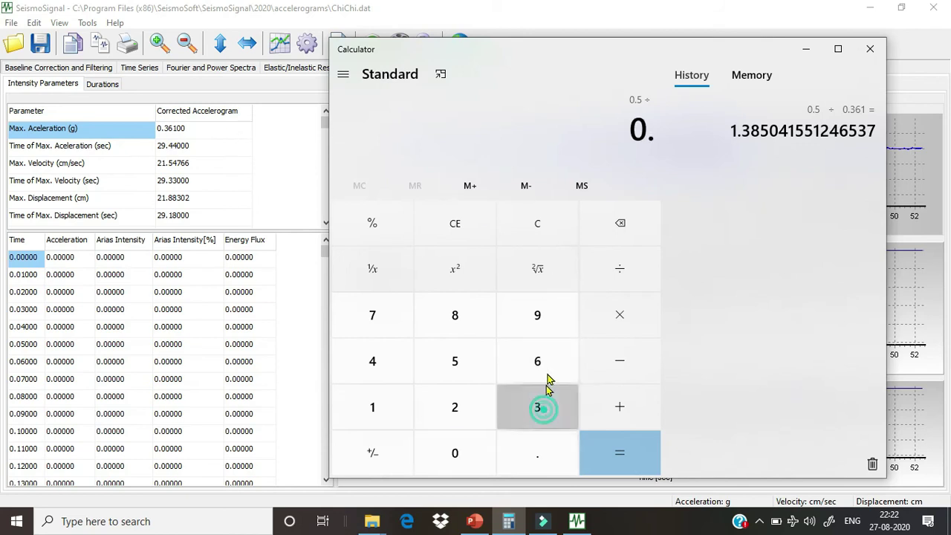
left_click(546, 362)
left_click(392, 405)
left_click(616, 450)
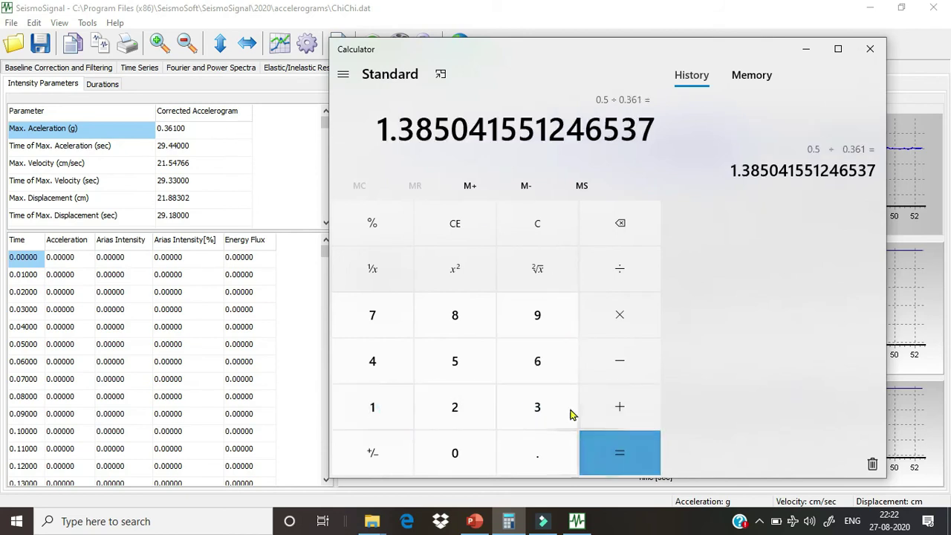
Step: Select the result, minimize Calculator, and open SeismoSignal's accelerogram scaling settings
left_click_drag(378, 130, 528, 128)
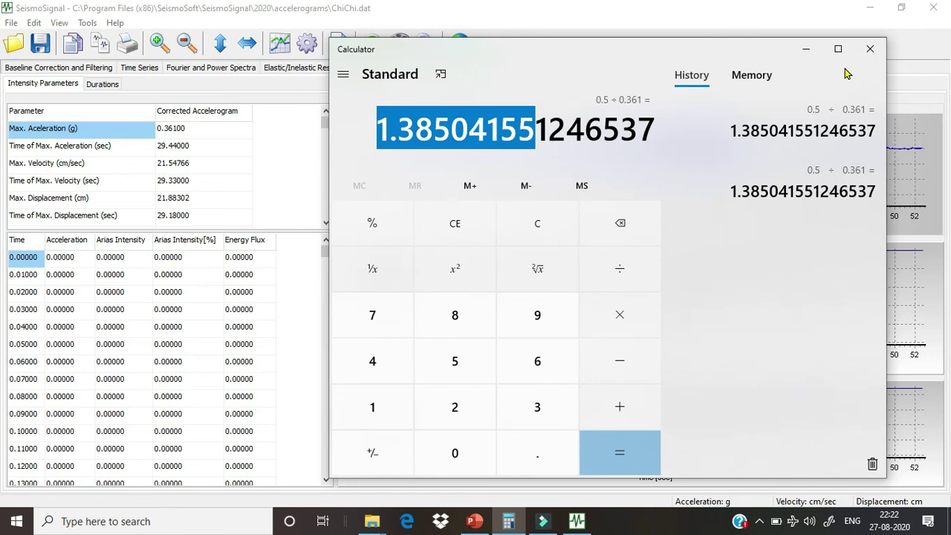
left_click(805, 48)
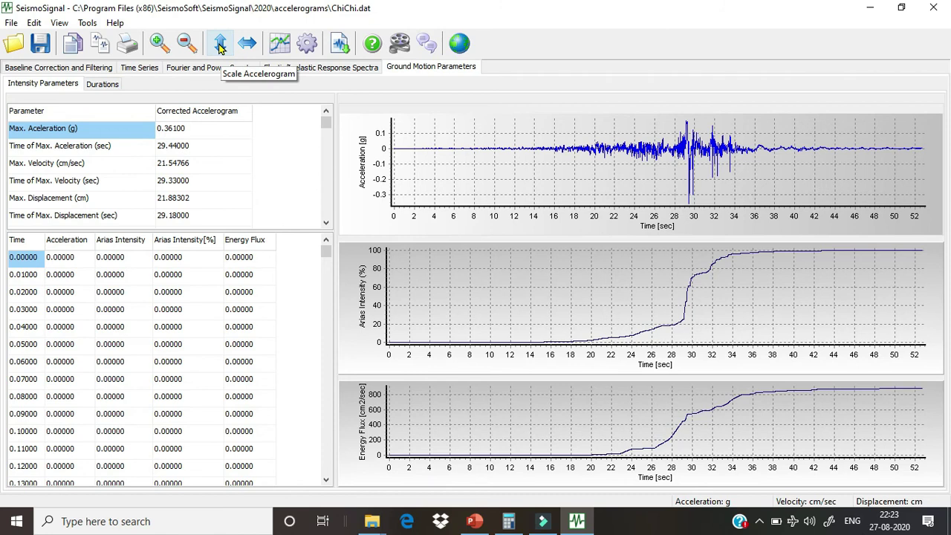
left_click(220, 44)
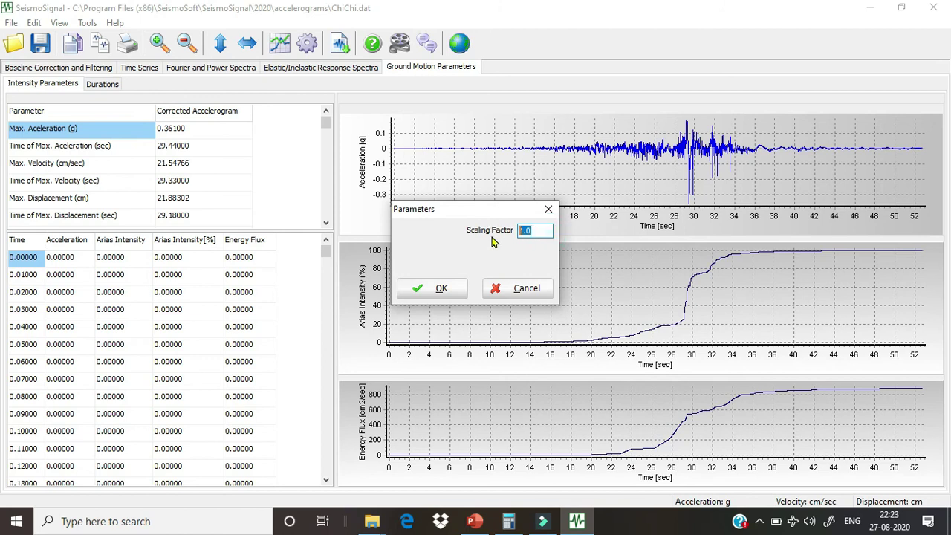
Step: Scale the accelerogram by a factor of 1.3850
type("1.3850")
left_click(443, 289)
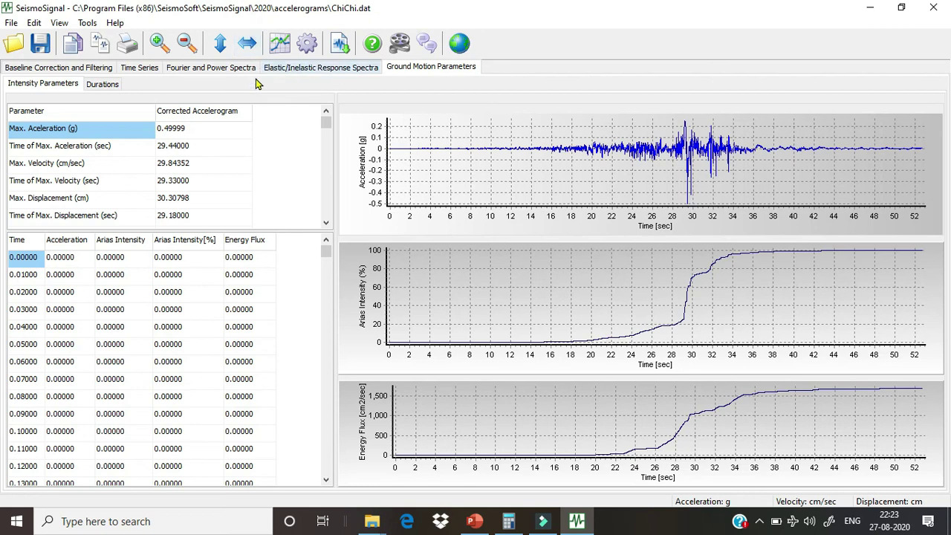
left_click(153, 70)
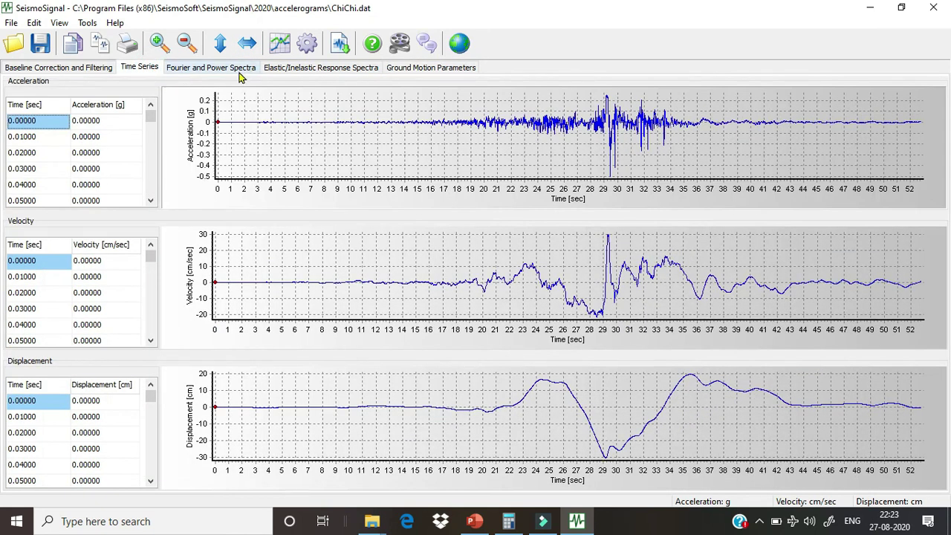
left_click(209, 68)
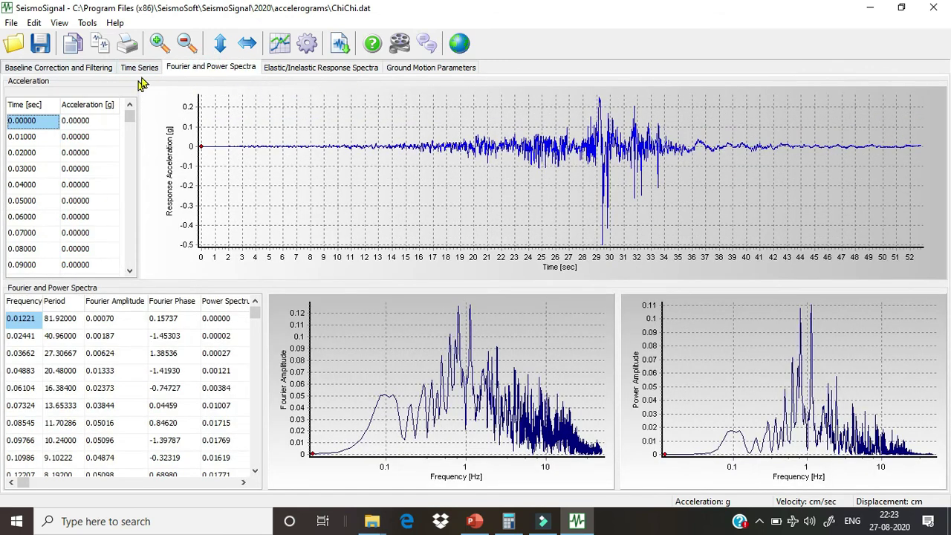
left_click(396, 67)
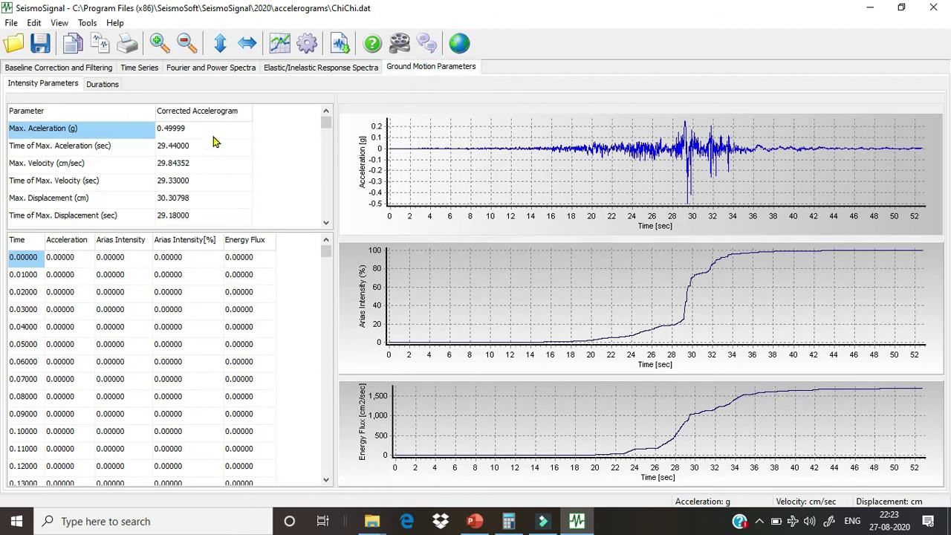